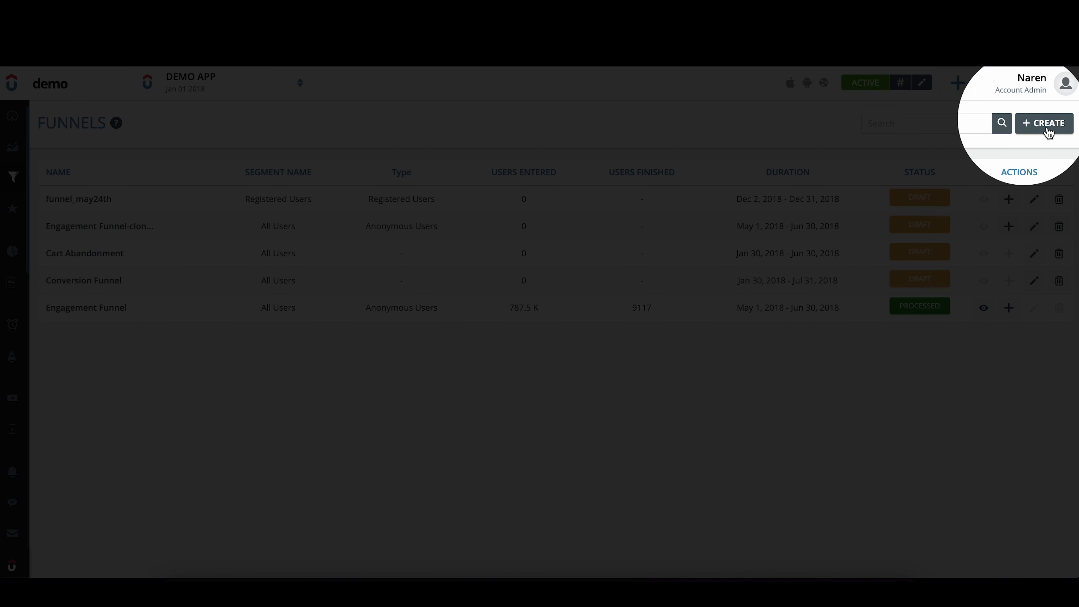
Start a new funnel and choose All Users as its segment
{"action": "left_click", "coordinate": [1045, 127]}
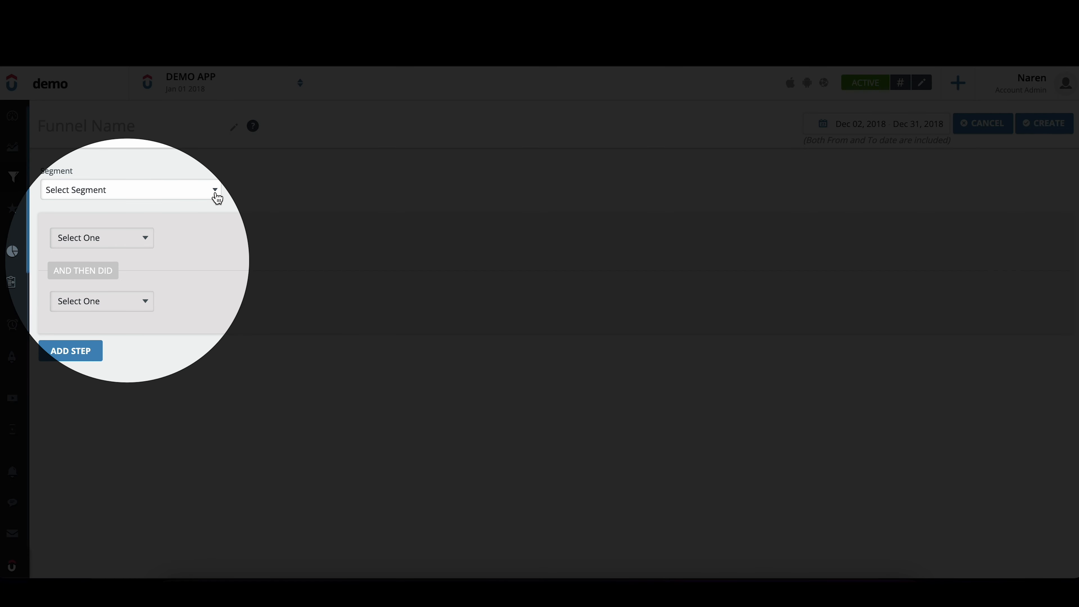
{"action": "left_click", "coordinate": [215, 191]}
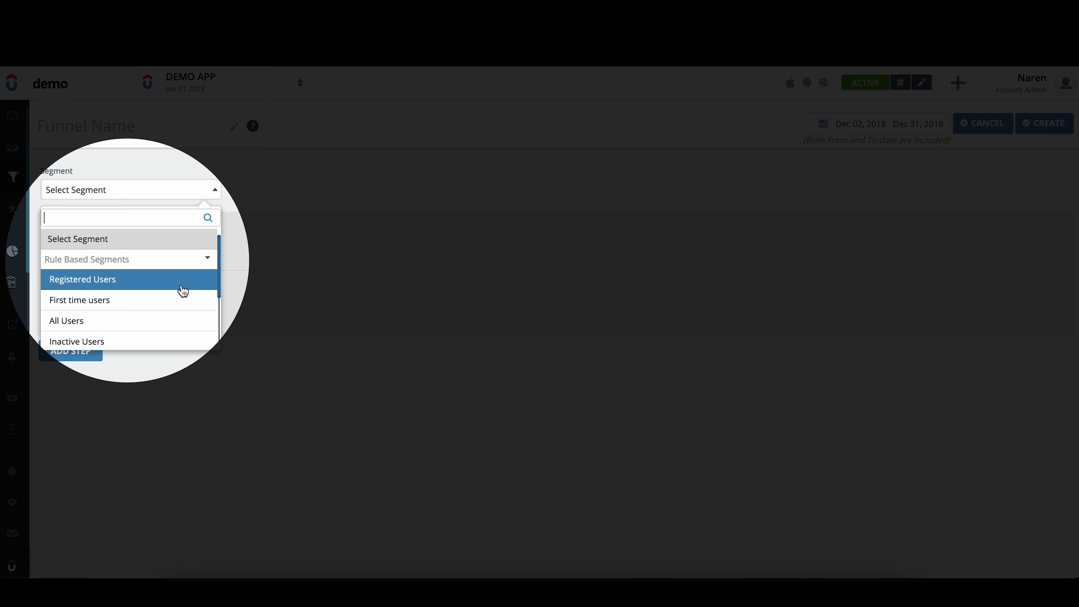
{"action": "scroll", "coordinate": [183, 292], "scroll_direction": "down", "scroll_amount": 3}
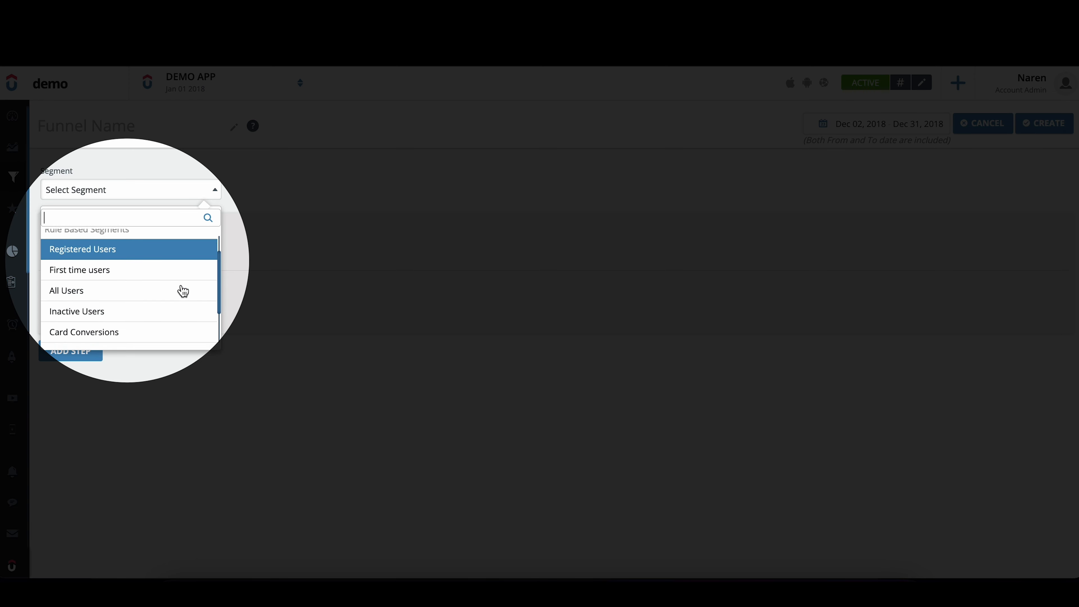
{"action": "scroll", "coordinate": [183, 292], "scroll_direction": "down", "scroll_amount": 1}
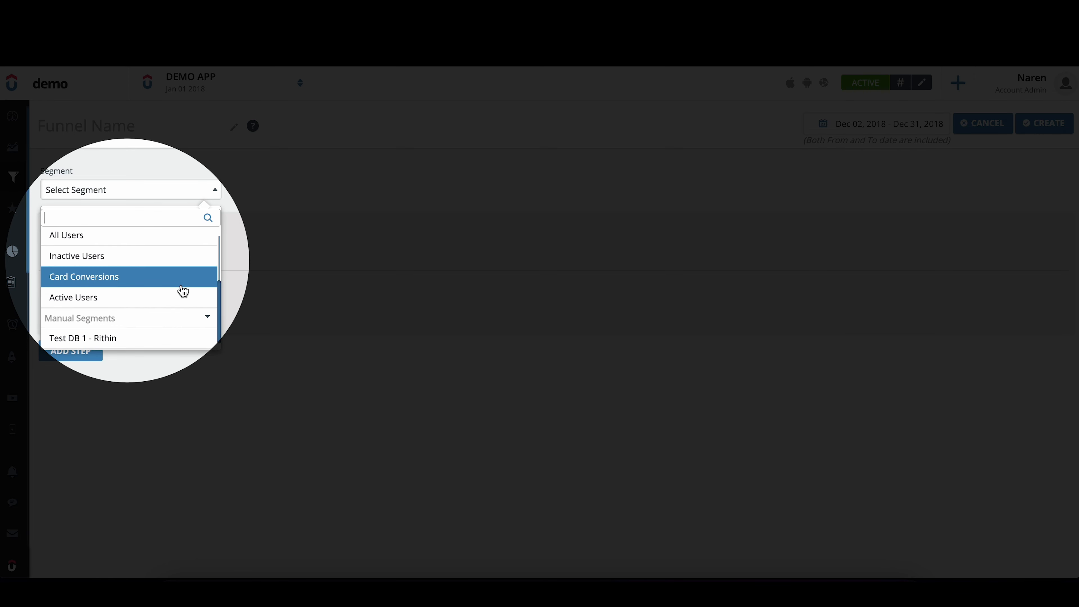
{"action": "scroll", "coordinate": [183, 291], "scroll_direction": "up", "scroll_amount": 3}
{"action": "left_click", "coordinate": [165, 293]}
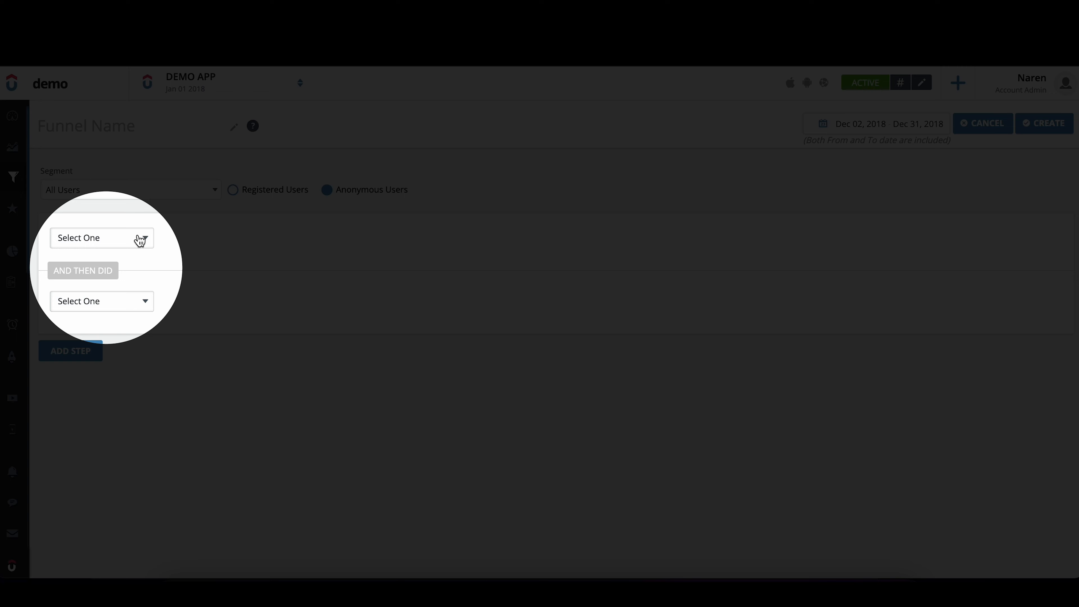
Base the funnel's first step on the pre-defined event Sessions
{"action": "left_click", "coordinate": [140, 241]}
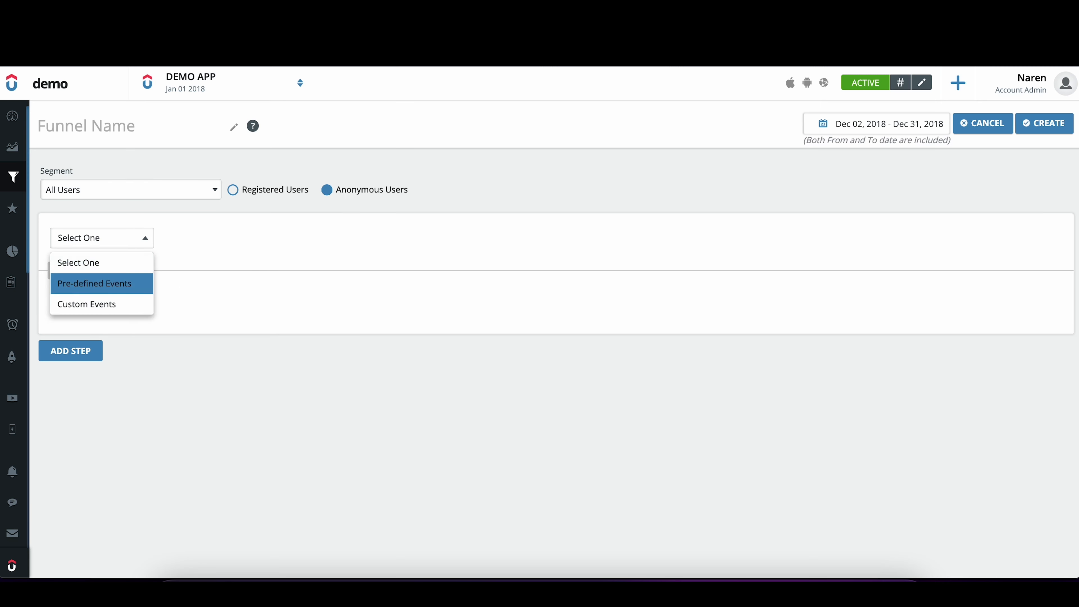
{"action": "left_click", "coordinate": [139, 283]}
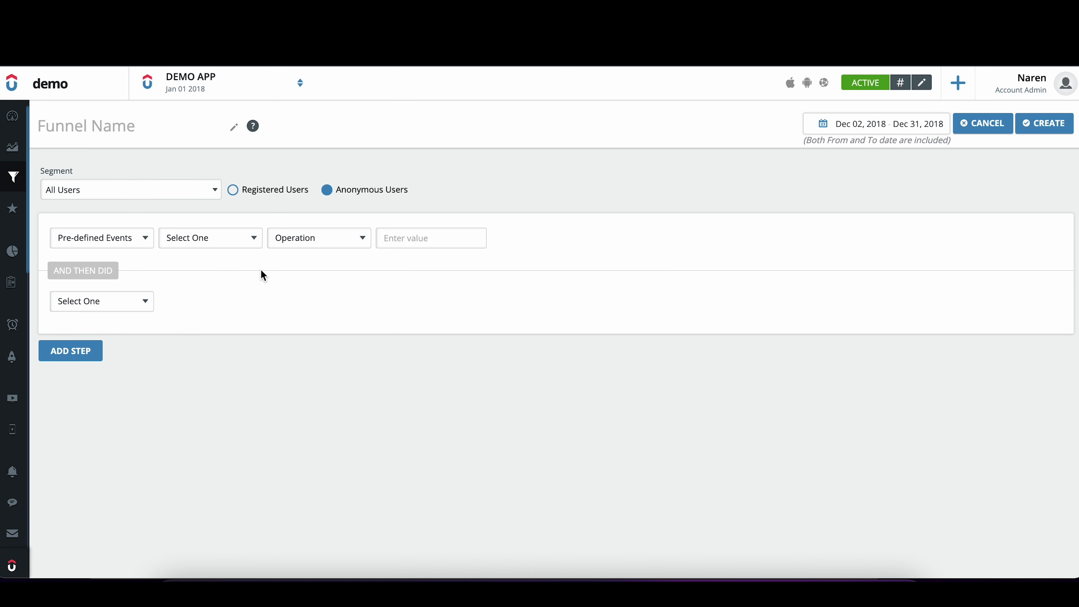
{"action": "left_click", "coordinate": [248, 244]}
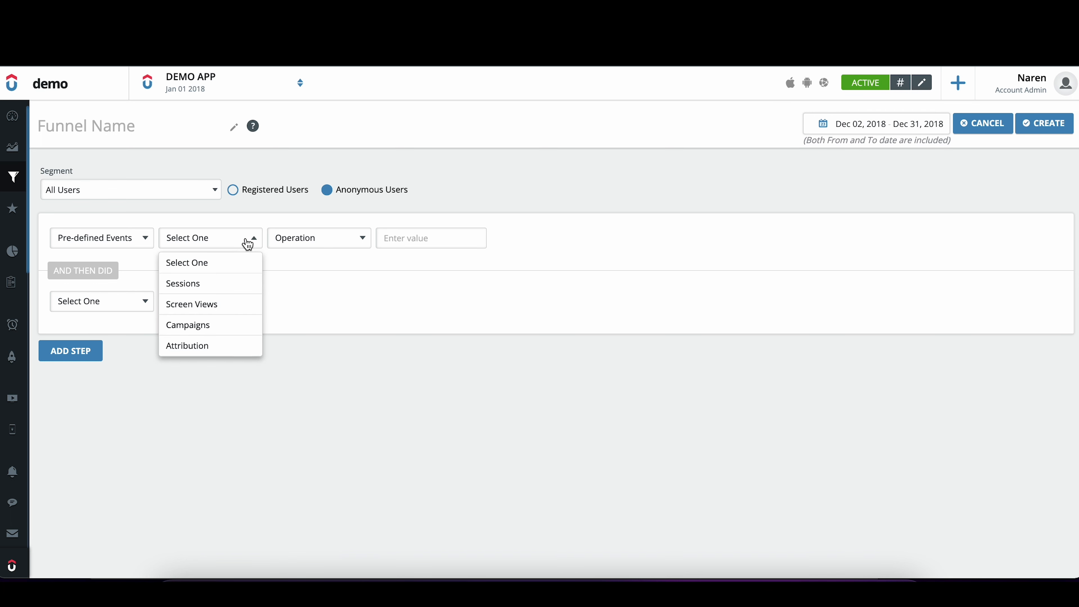
{"action": "left_click", "coordinate": [243, 293]}
Base the funnel's second step on the custom event CancelOrder
{"action": "left_click", "coordinate": [143, 302]}
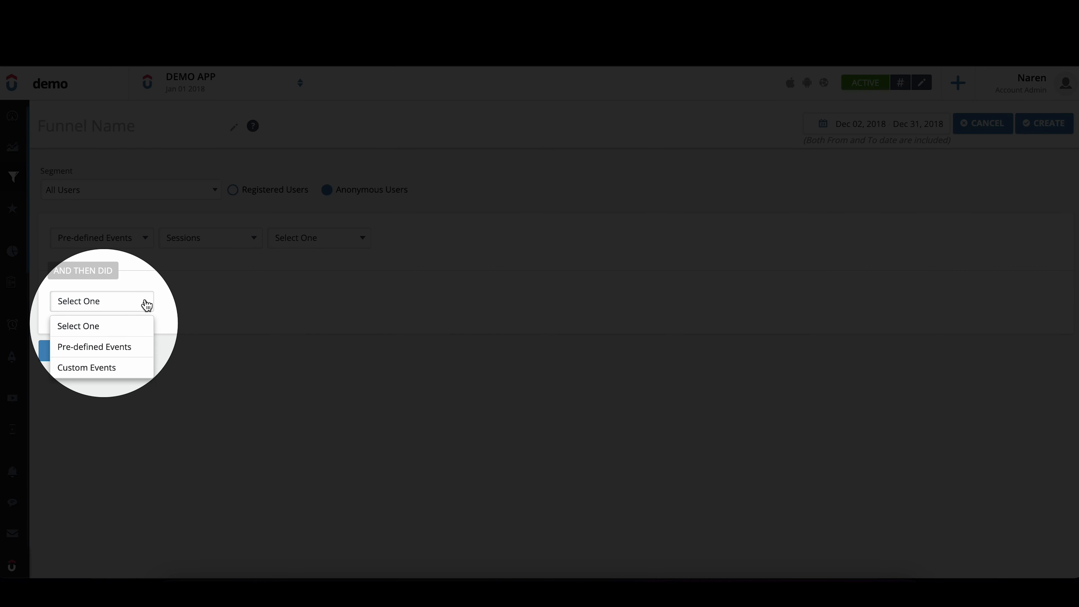
{"action": "left_click", "coordinate": [141, 371]}
{"action": "left_click", "coordinate": [232, 305]}
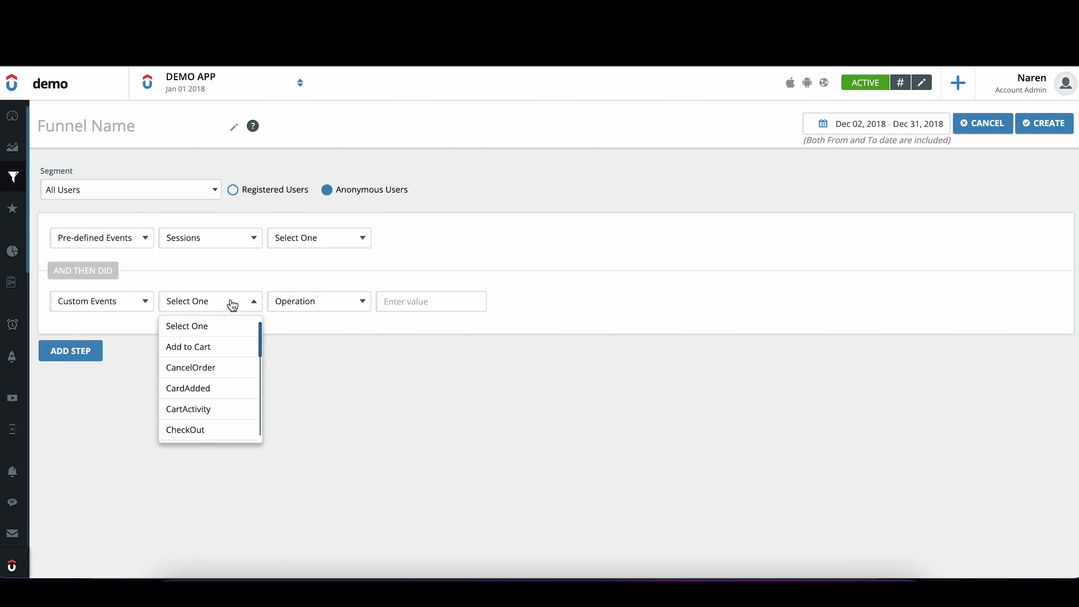
{"action": "left_click", "coordinate": [223, 369]}
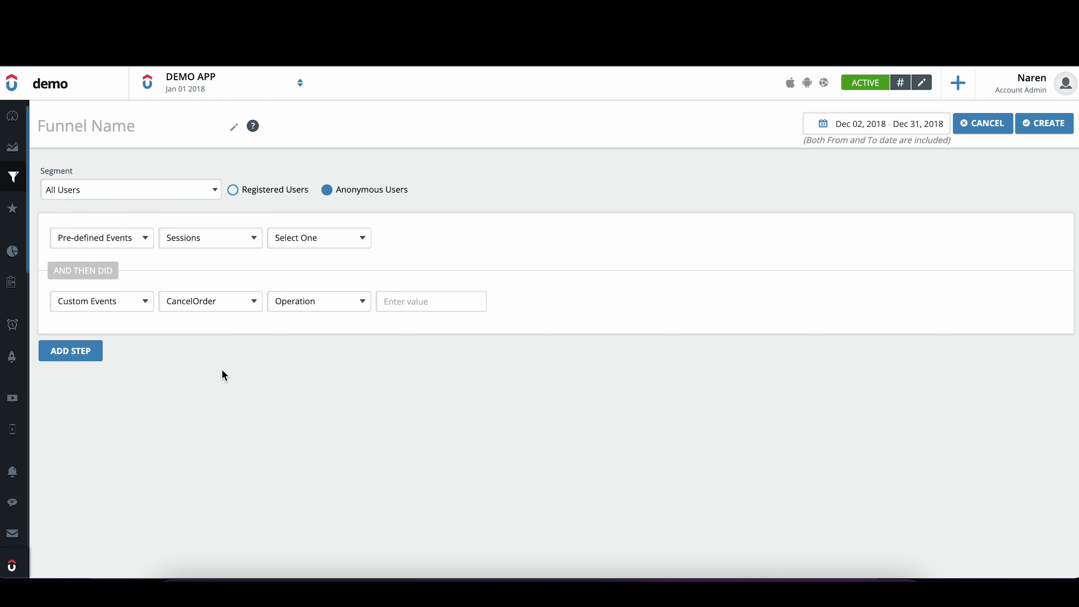
Set the Sessions step's condition to Total Sessions greater than 4
{"action": "left_click", "coordinate": [343, 241]}
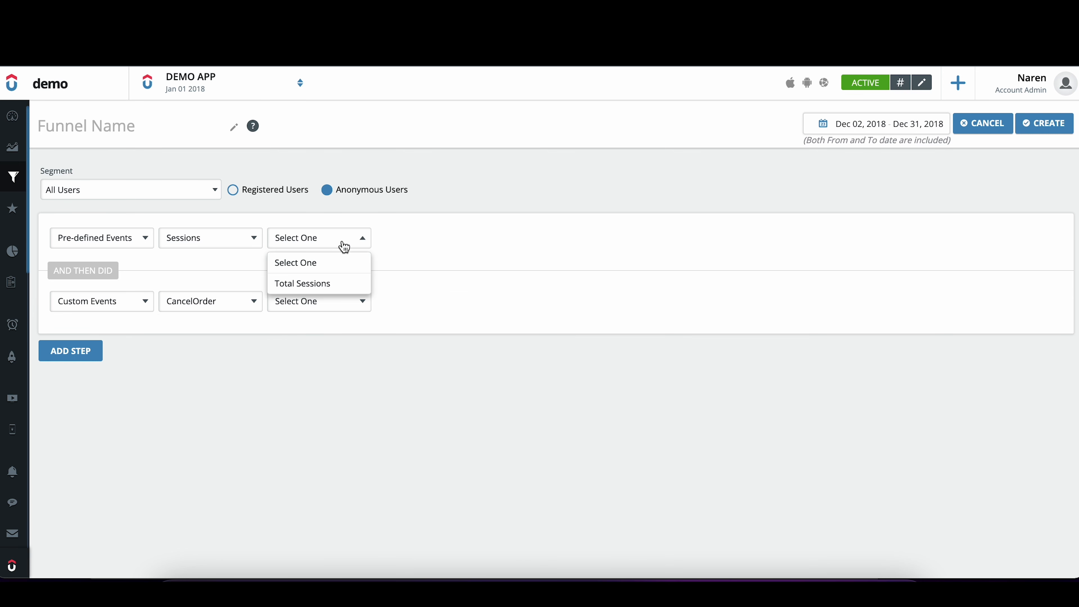
{"action": "left_click", "coordinate": [323, 283]}
{"action": "left_click", "coordinate": [446, 243]}
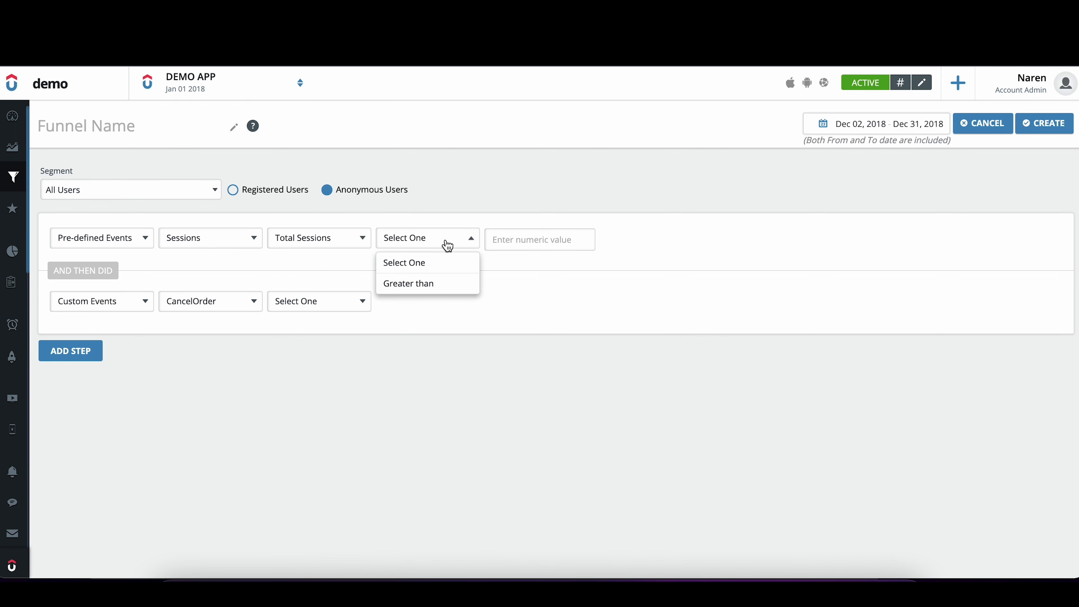
{"action": "left_click", "coordinate": [446, 283]}
{"action": "left_click", "coordinate": [532, 236]}
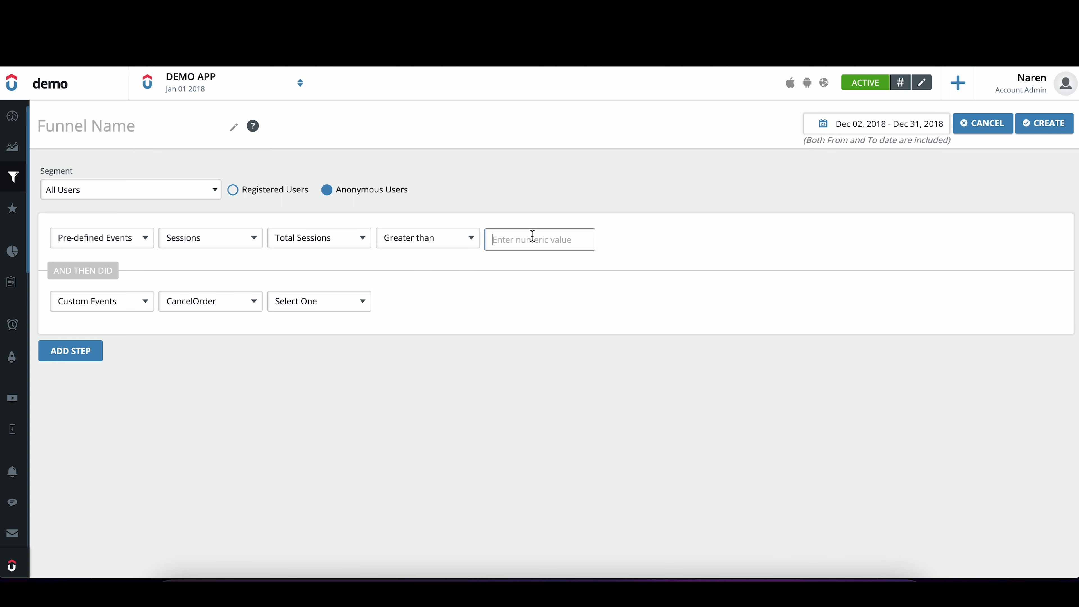
{"action": "type", "text": "4"}
Set the CancelOrder step's condition to This event occurred greater than 2
{"action": "left_click", "coordinate": [362, 302]}
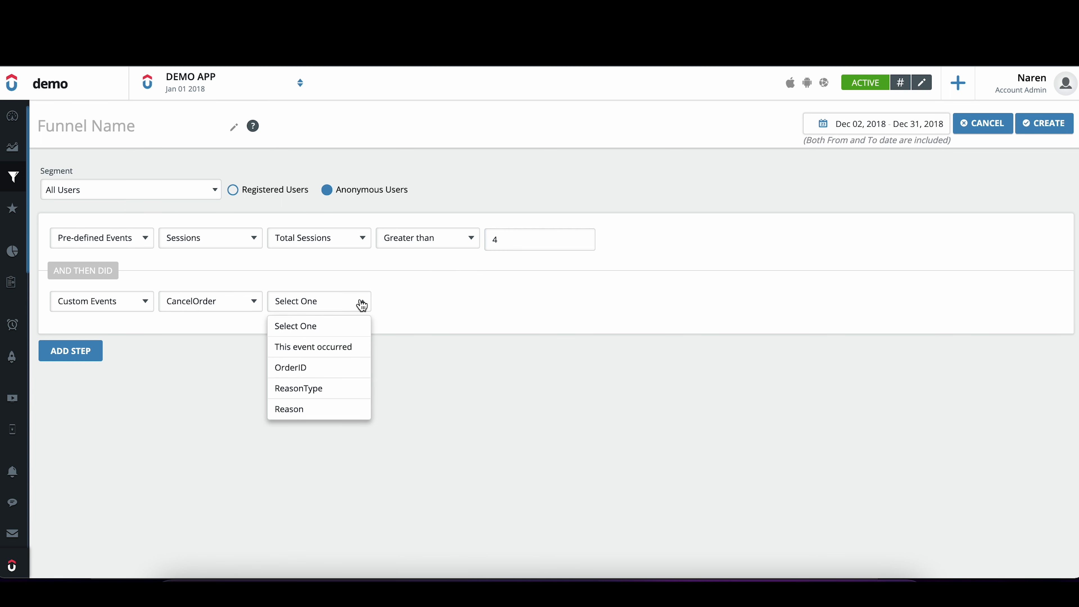
{"action": "left_click", "coordinate": [349, 347]}
{"action": "left_click", "coordinate": [444, 304]}
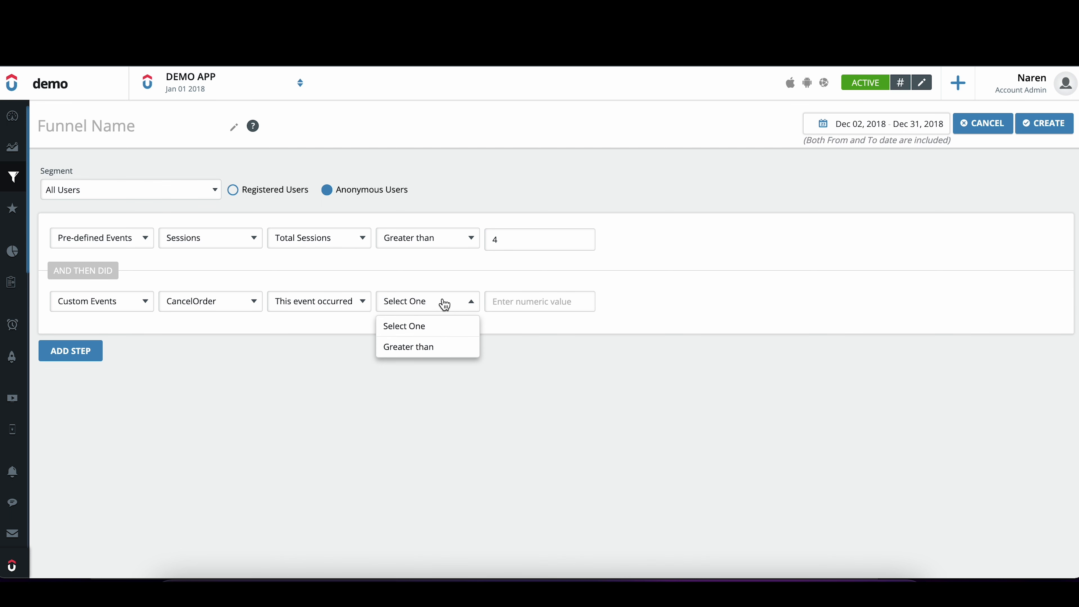
{"action": "left_click", "coordinate": [440, 349]}
{"action": "left_click", "coordinate": [517, 297]}
{"action": "type", "text": "2"}
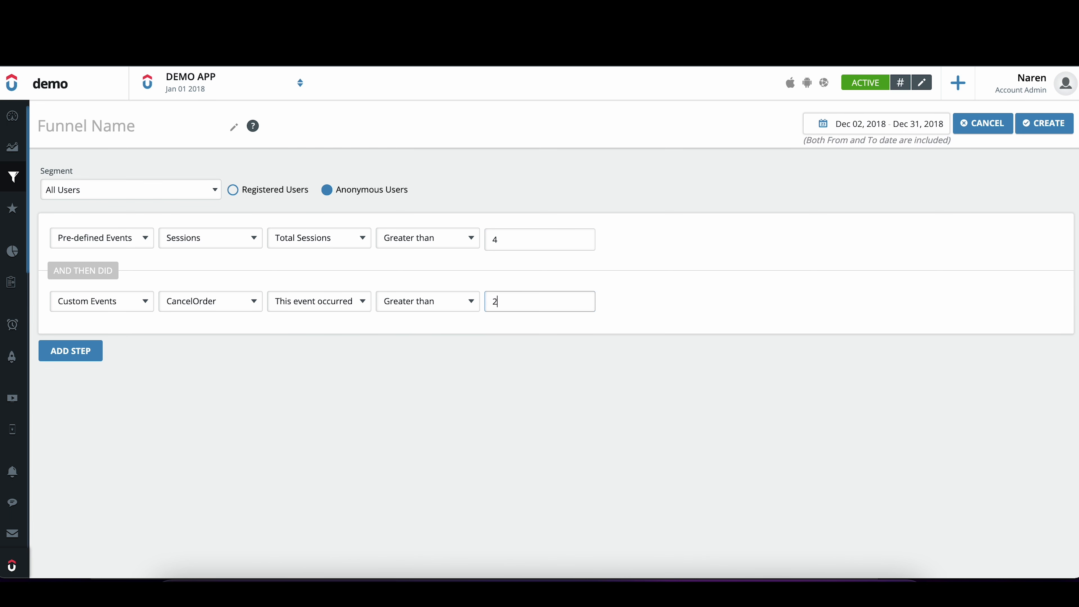
Add two more empty steps to the funnel and name it Sample Funnel
{"action": "left_click", "coordinate": [87, 360]}
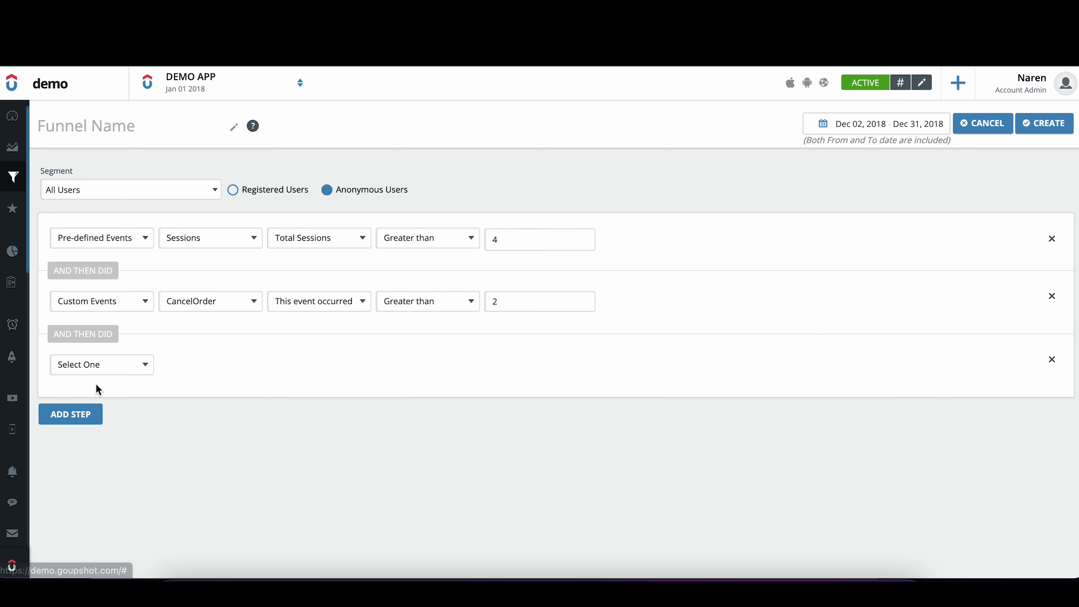
{"action": "left_click", "coordinate": [89, 420]}
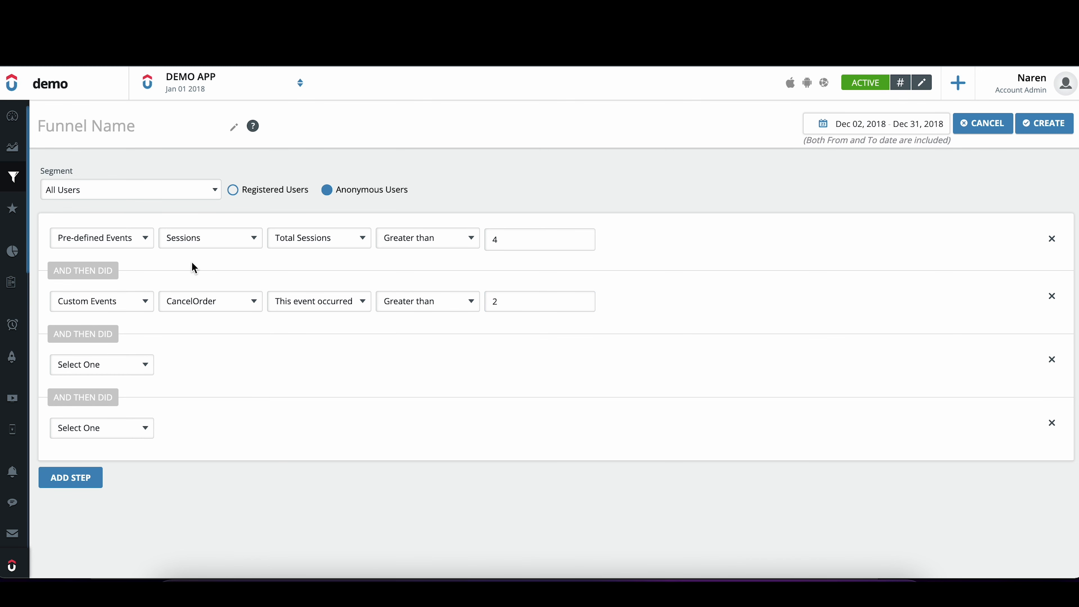
{"action": "left_click", "coordinate": [135, 123]}
{"action": "type", "text": "Sample Funnel"}
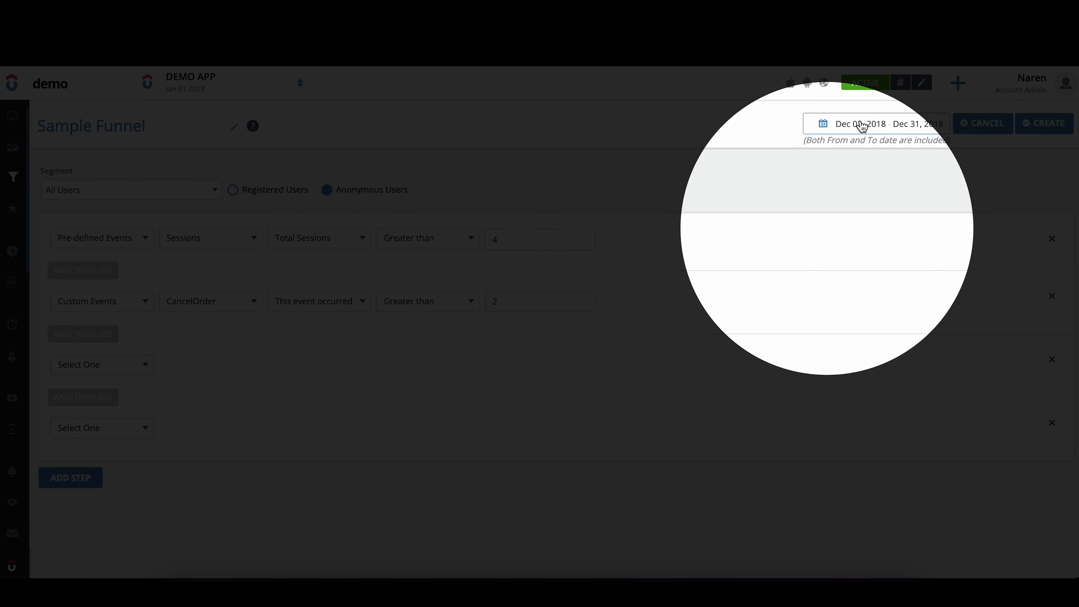
Set the funnel's duration from 2022-06-01 to Forever, and discard the new funnel
{"action": "left_click", "coordinate": [860, 124]}
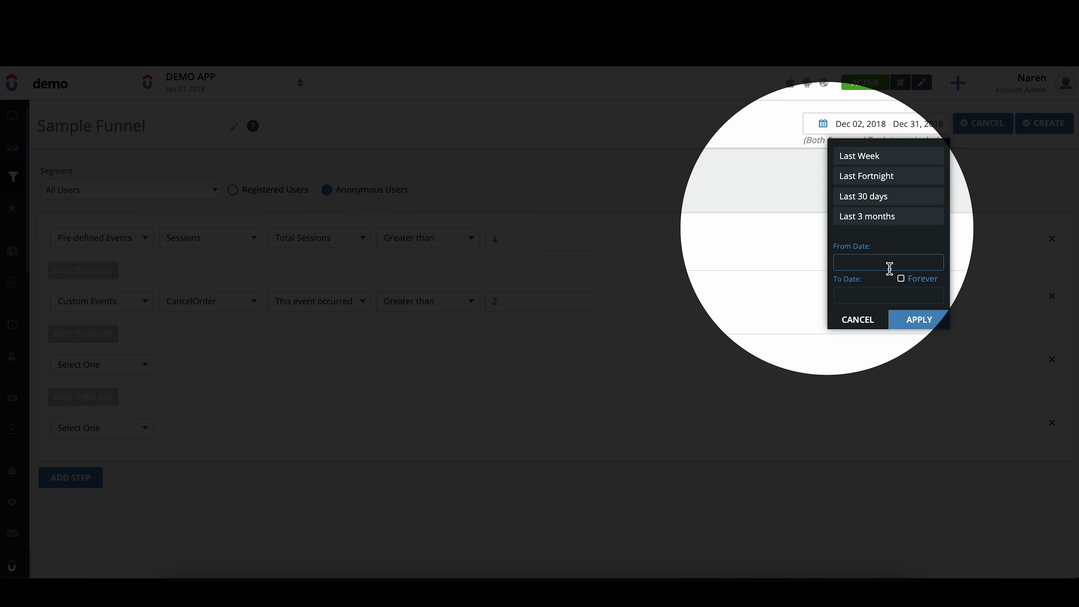
{"action": "left_click", "coordinate": [874, 263]}
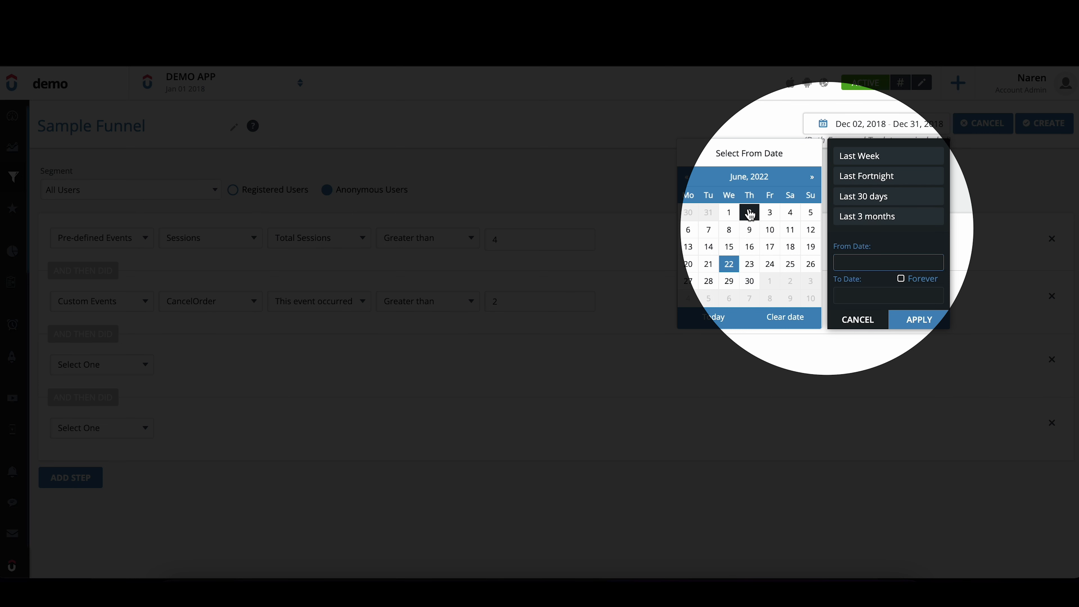
{"action": "left_click", "coordinate": [734, 216]}
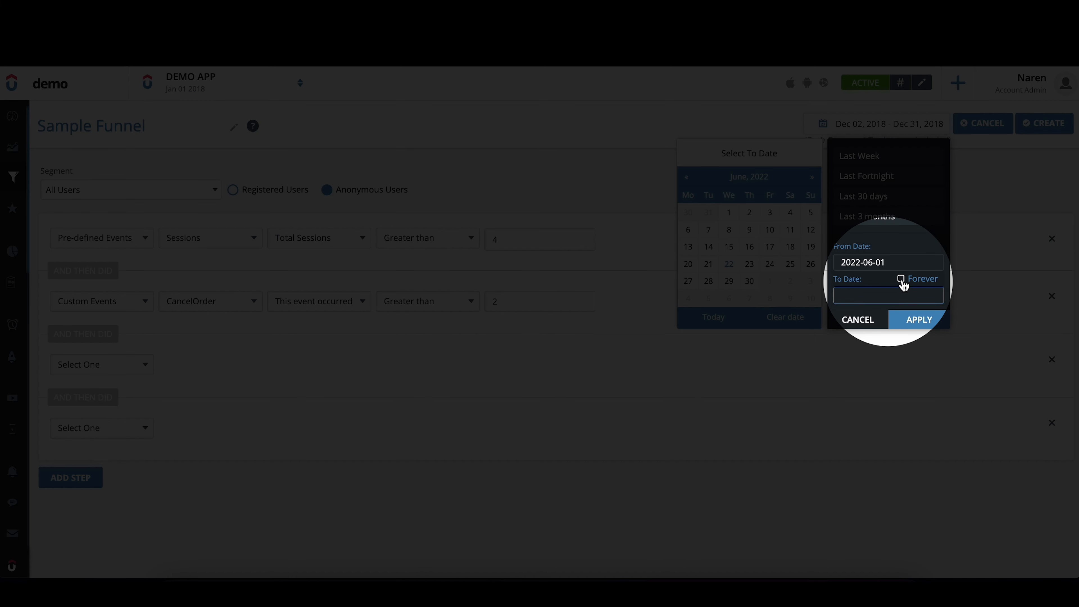
{"action": "left_click", "coordinate": [901, 279]}
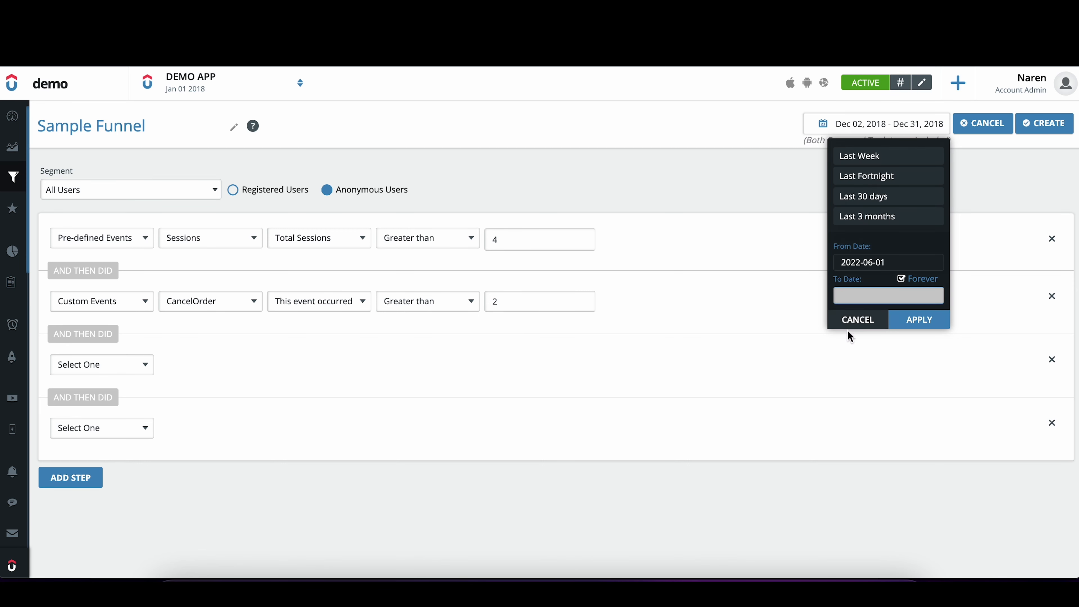
{"action": "left_click", "coordinate": [898, 320]}
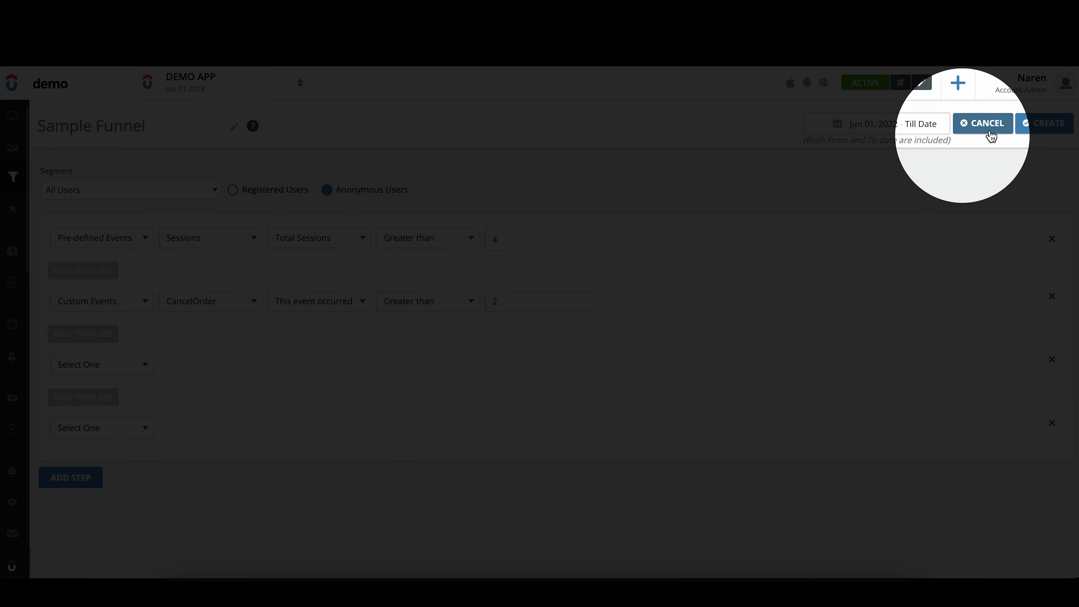
{"action": "left_click", "coordinate": [991, 134]}
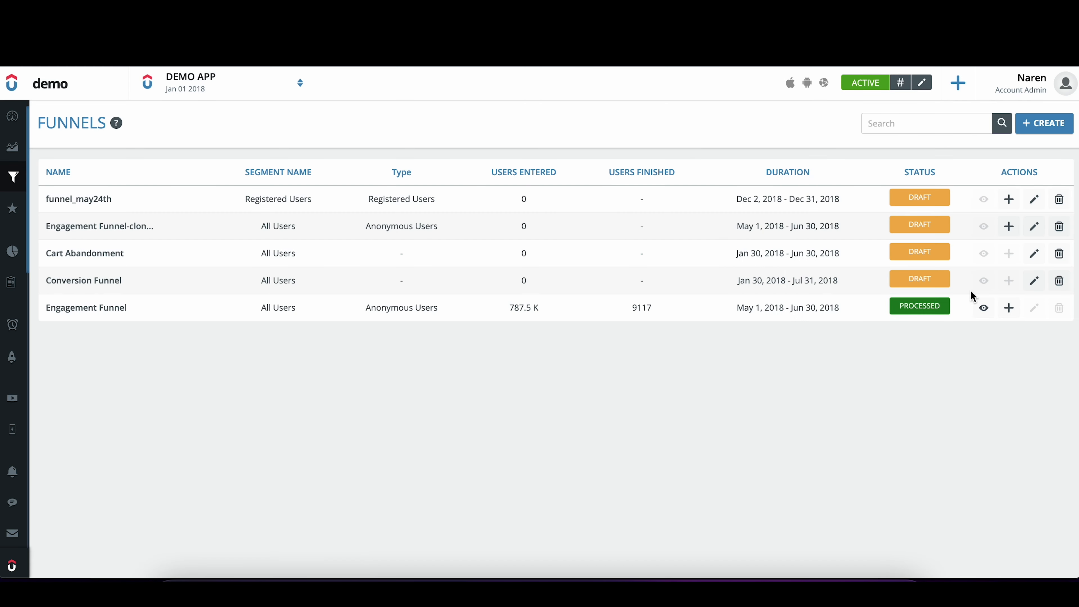
View the Engagement Funnel's report and look at the Save as Segment form for users who did not funnel through the second step
{"action": "left_click", "coordinate": [983, 309]}
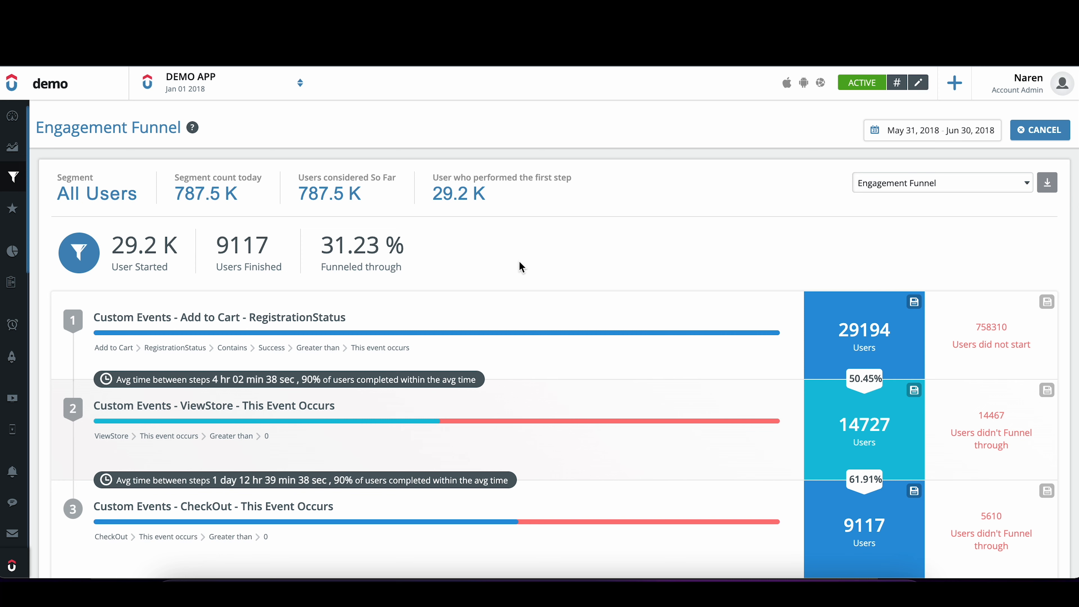
{"action": "scroll", "coordinate": [519, 262], "scroll_direction": "down", "scroll_amount": 1}
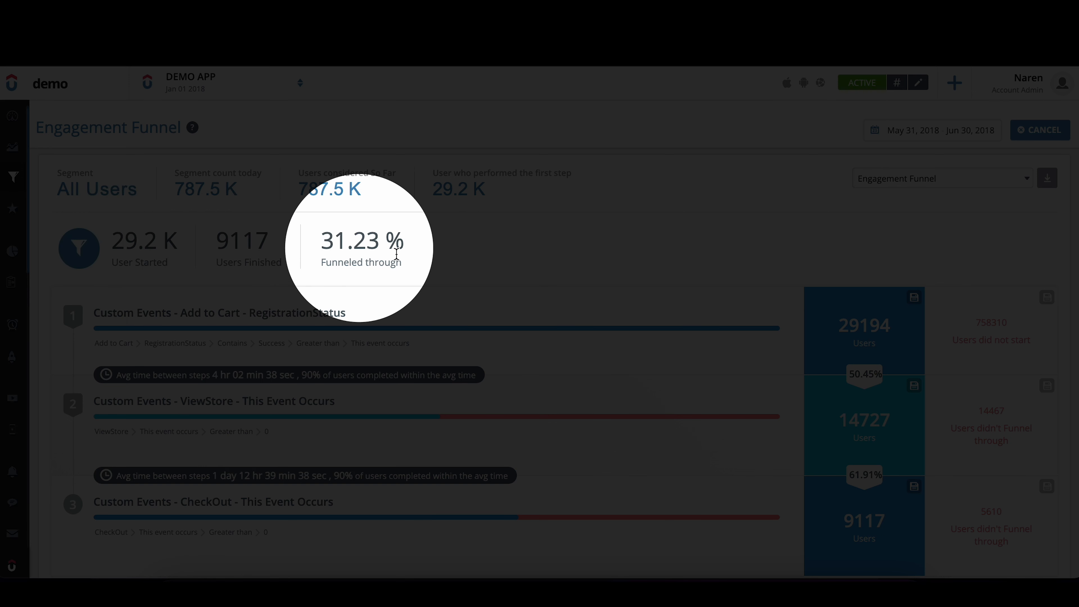
{"action": "scroll", "coordinate": [556, 293], "scroll_direction": "down", "scroll_amount": 2}
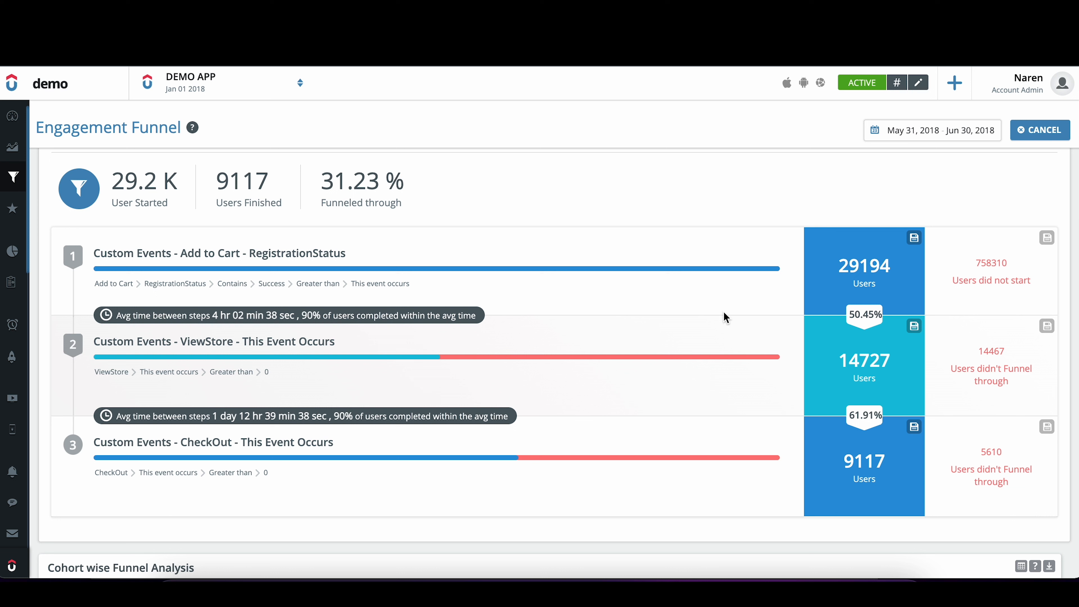
{"action": "left_click", "coordinate": [1018, 328]}
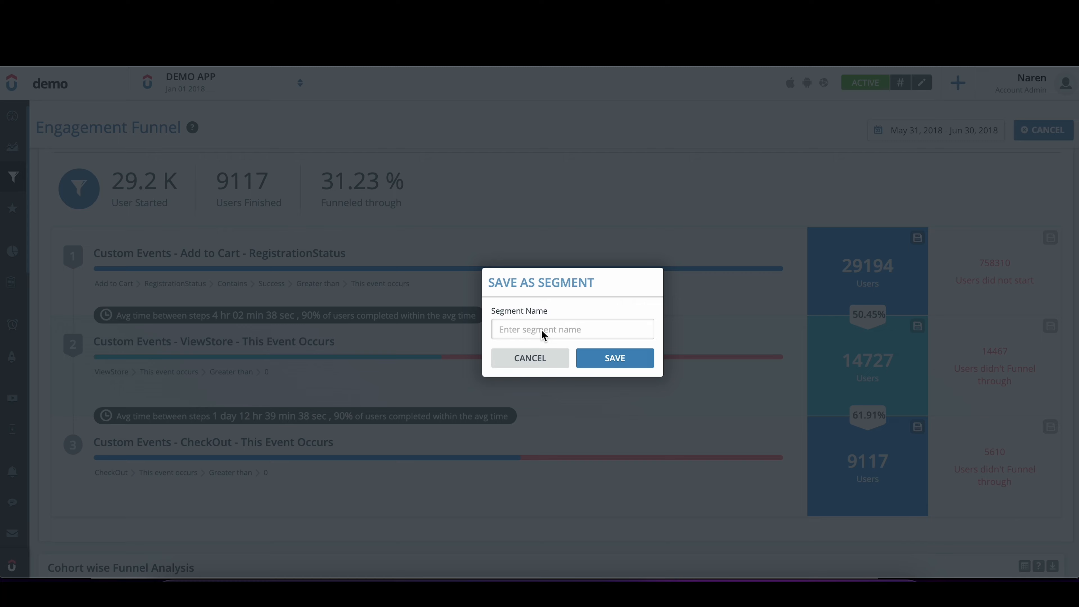
{"action": "left_click", "coordinate": [540, 359]}
Examine the report's Cohort wise Funnel Analysis and Funneled the same day charts
{"action": "scroll", "coordinate": [595, 370], "scroll_direction": "down", "scroll_amount": 5}
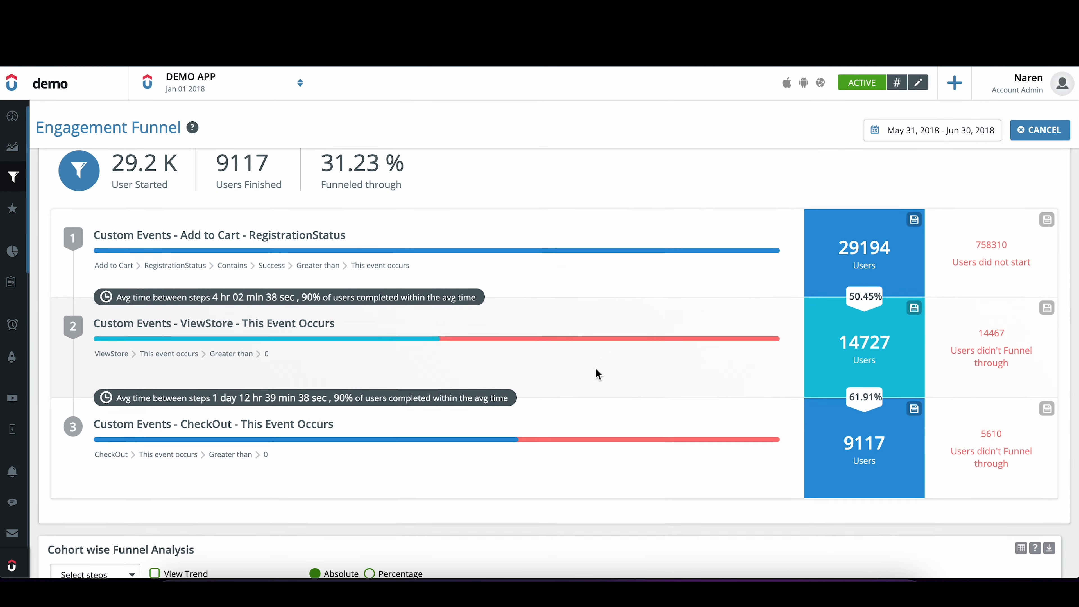
{"action": "scroll", "coordinate": [595, 370], "scroll_direction": "down", "scroll_amount": 3}
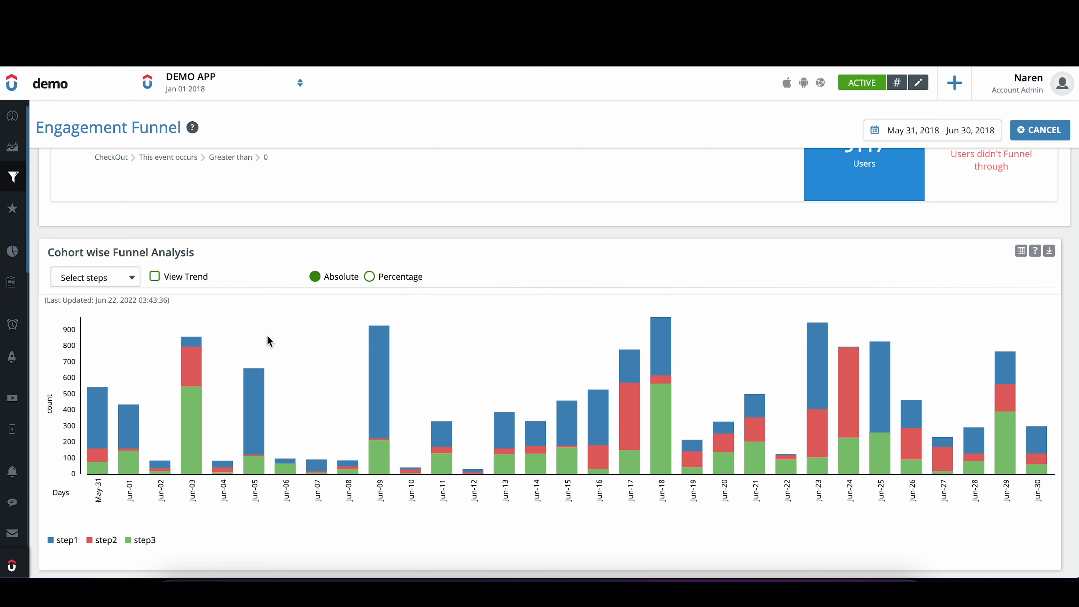
{"action": "mouse_move", "coordinate": [103, 457]}
{"action": "scroll", "coordinate": [184, 482], "scroll_direction": "down", "scroll_amount": 5}
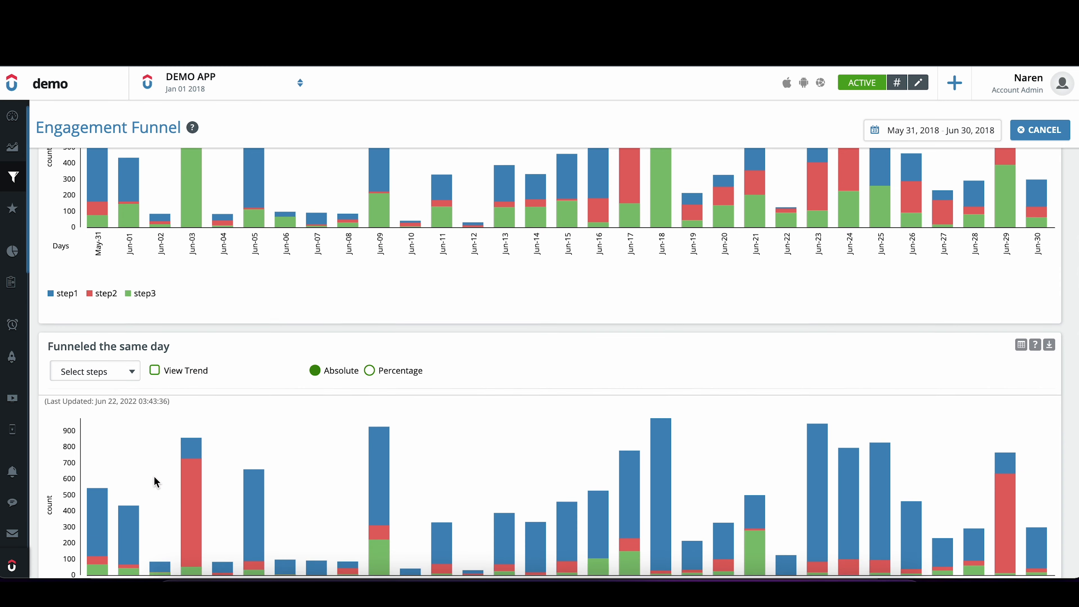
{"action": "scroll", "coordinate": [155, 476], "scroll_direction": "down", "scroll_amount": 2}
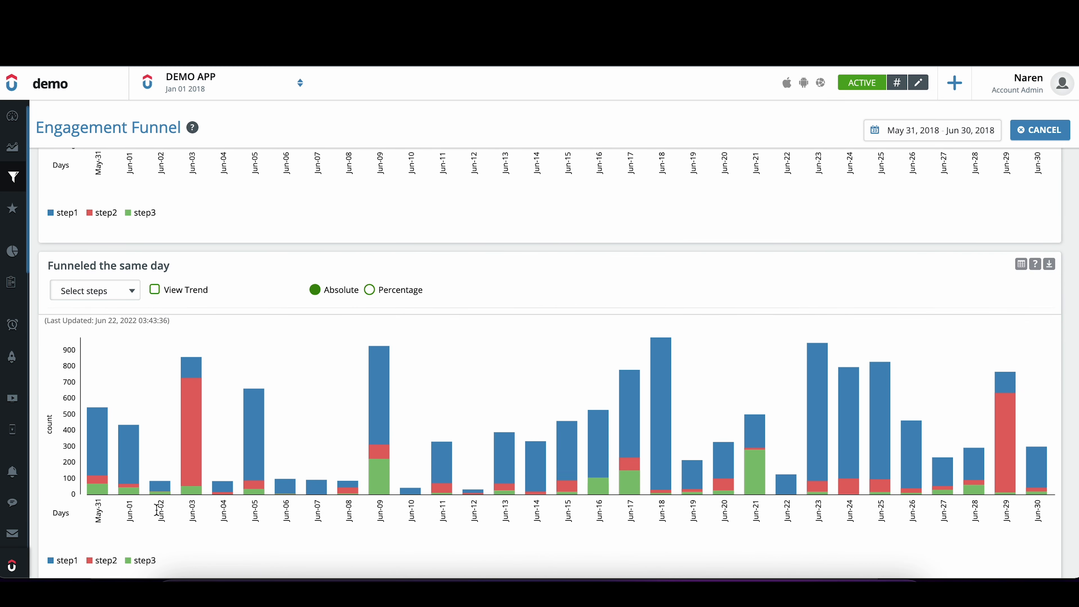
Examine the Day wise funneling report with its step filter and the Funnel Trend chart
{"action": "scroll", "coordinate": [156, 509], "scroll_direction": "down", "scroll_amount": 6}
{"action": "scroll", "coordinate": [158, 515], "scroll_direction": "down", "scroll_amount": 2}
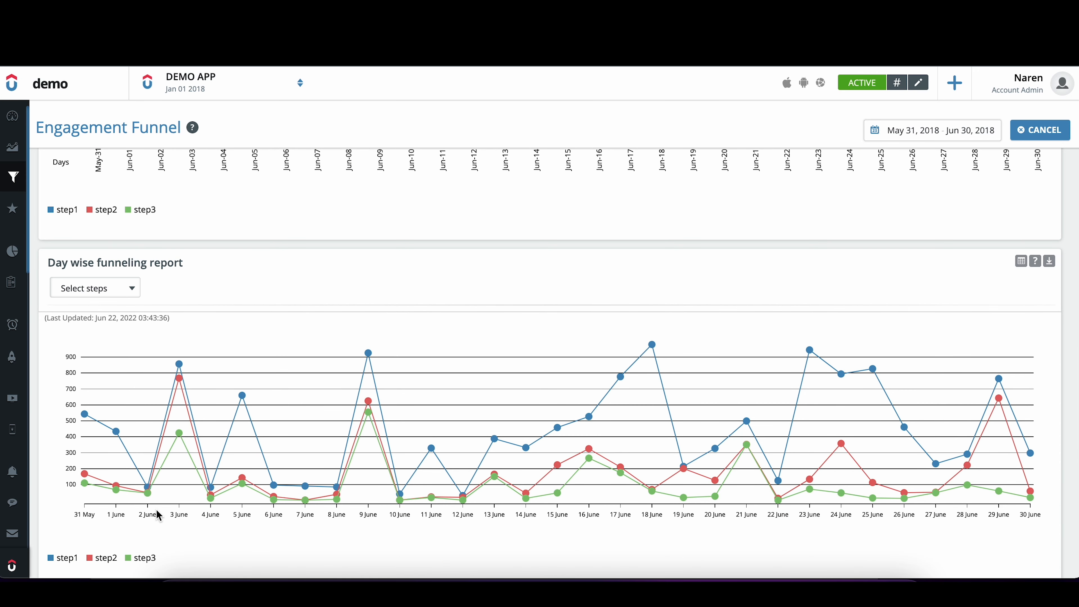
{"action": "scroll", "coordinate": [158, 515], "scroll_direction": "down", "scroll_amount": 1}
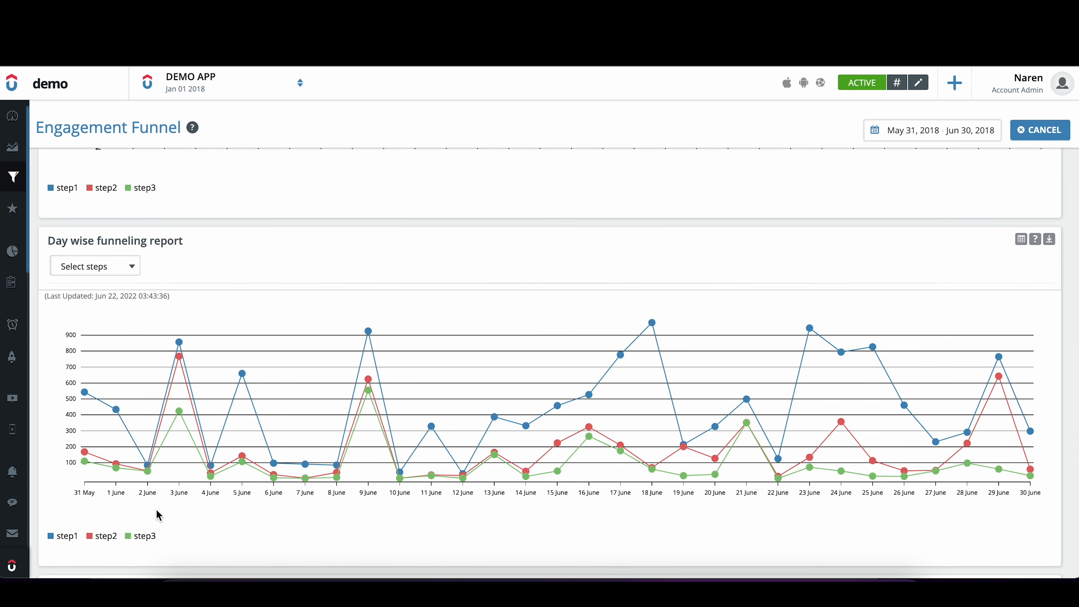
{"action": "left_click", "coordinate": [132, 275]}
{"action": "left_click", "coordinate": [210, 278]}
{"action": "scroll", "coordinate": [263, 342], "scroll_direction": "down", "scroll_amount": 10}
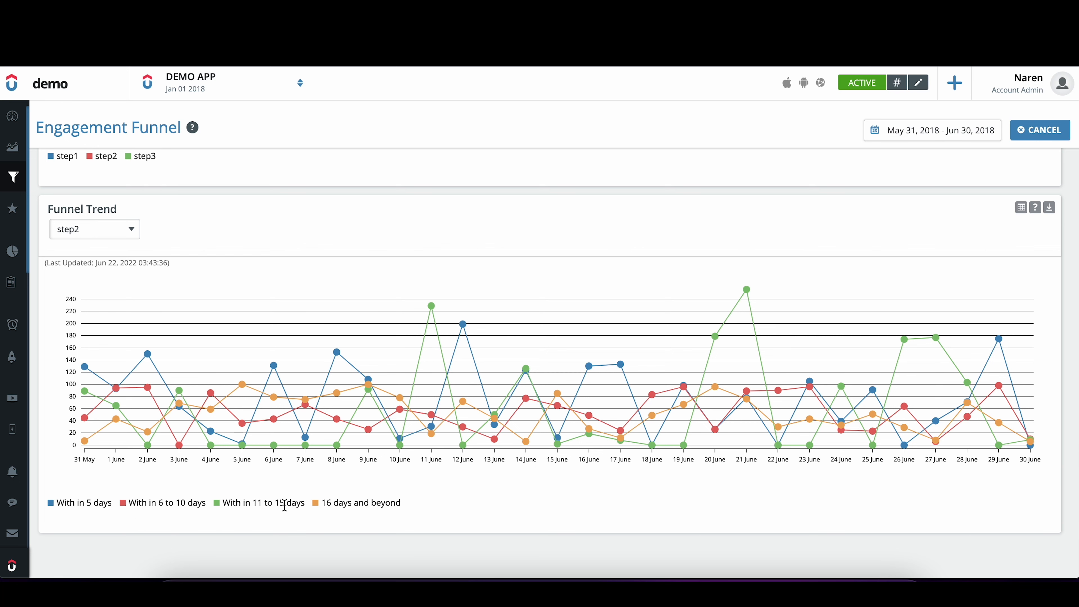
{"action": "scroll", "coordinate": [437, 437], "scroll_direction": "up", "scroll_amount": 20}
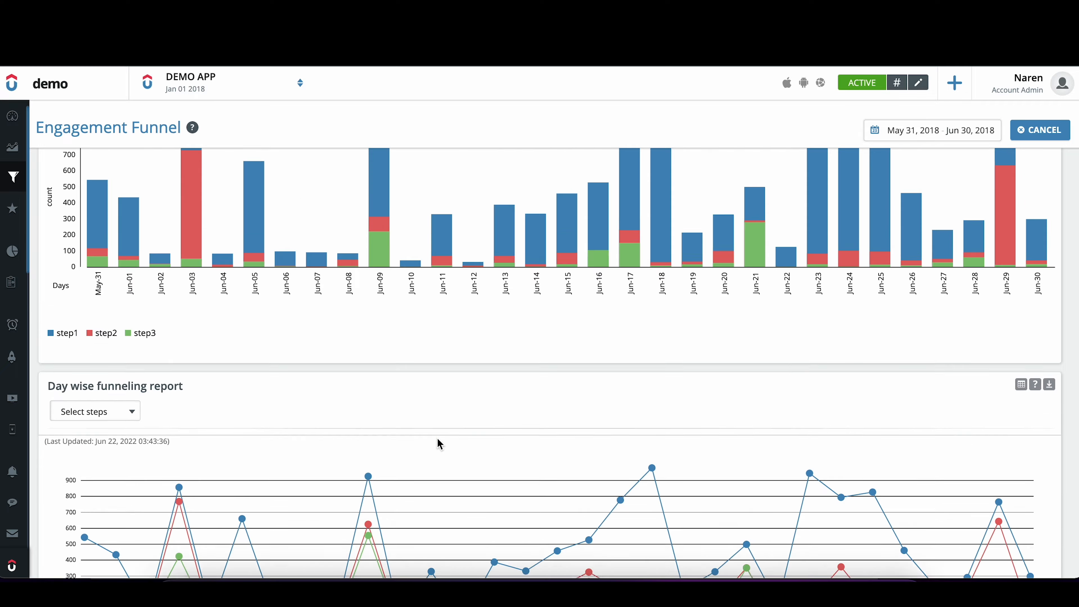